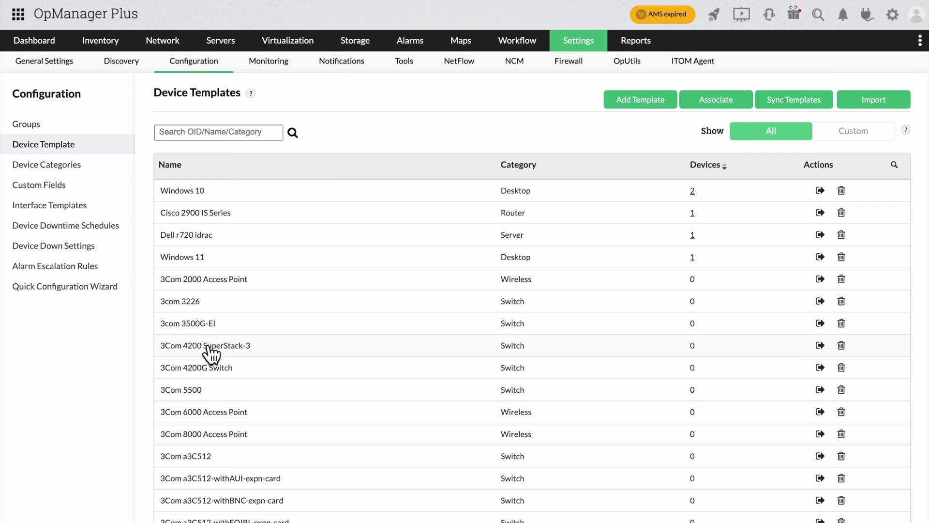
Review the associated monitors of the 3COM Access Builder device template.
{"action": "scroll", "coordinate": [208, 346], "scroll_direction": "down", "scroll_amount": 3}
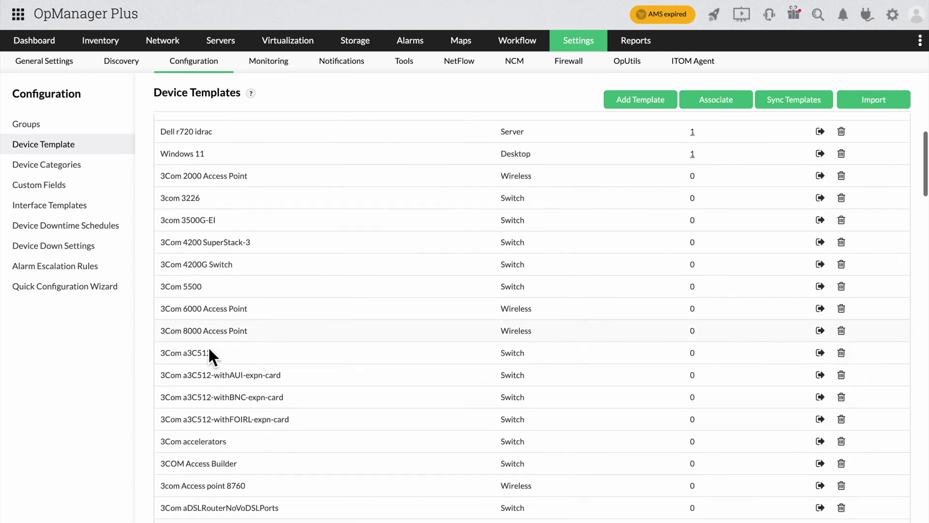
{"action": "scroll", "coordinate": [211, 344], "scroll_direction": "down", "scroll_amount": 3}
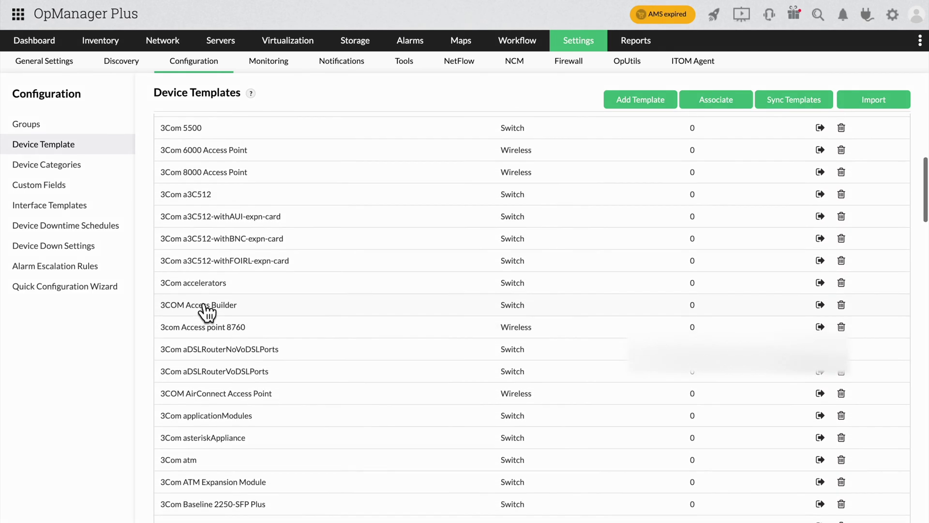
{"action": "left_click", "coordinate": [207, 310]}
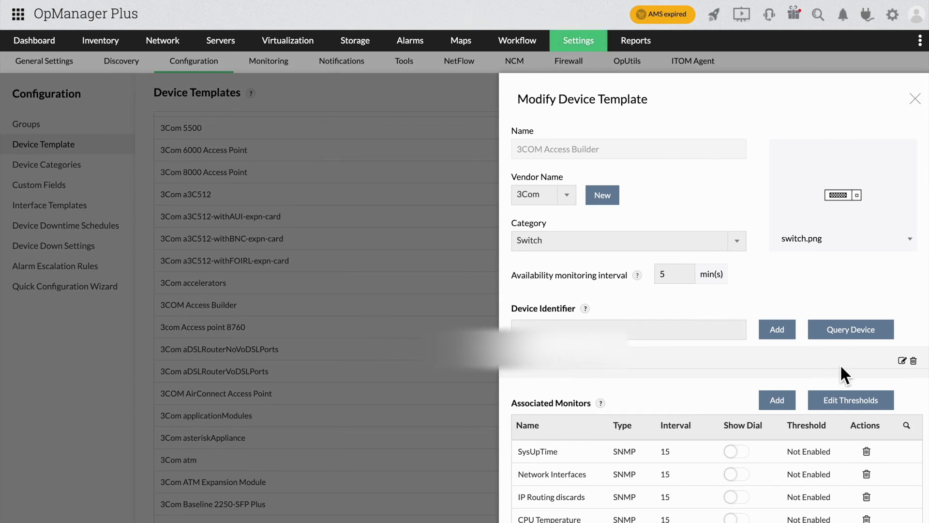
{"action": "scroll", "coordinate": [864, 373], "scroll_direction": "down", "scroll_amount": 6}
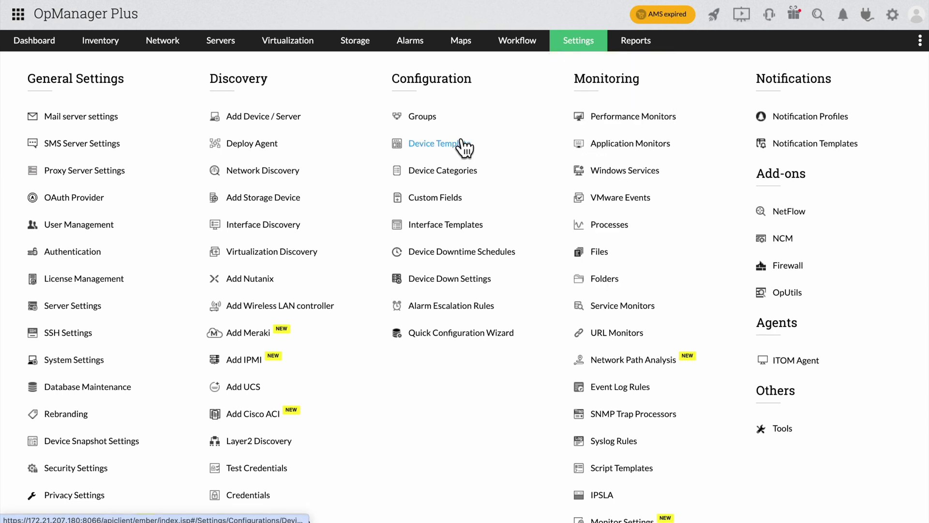
Go back to the Device Templates list under Configuration.
{"action": "left_click", "coordinate": [464, 147]}
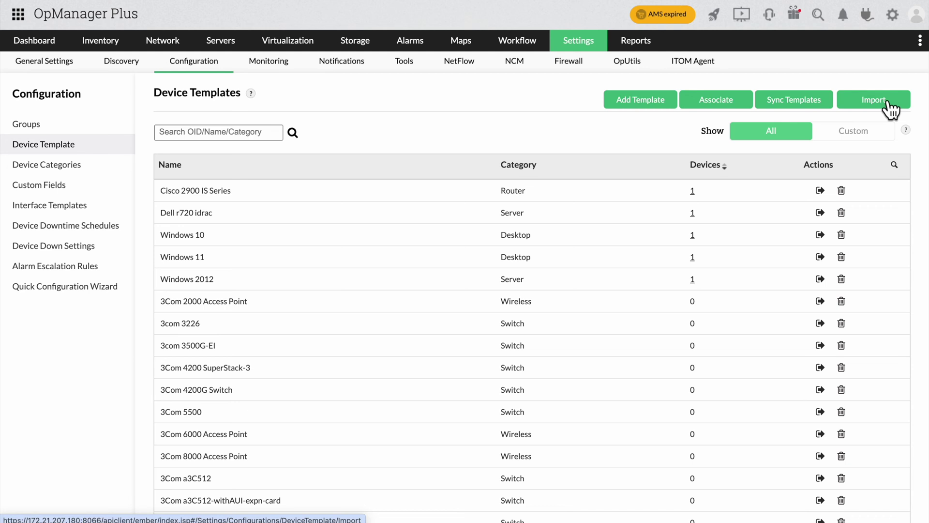
{"action": "type", "text": "."}
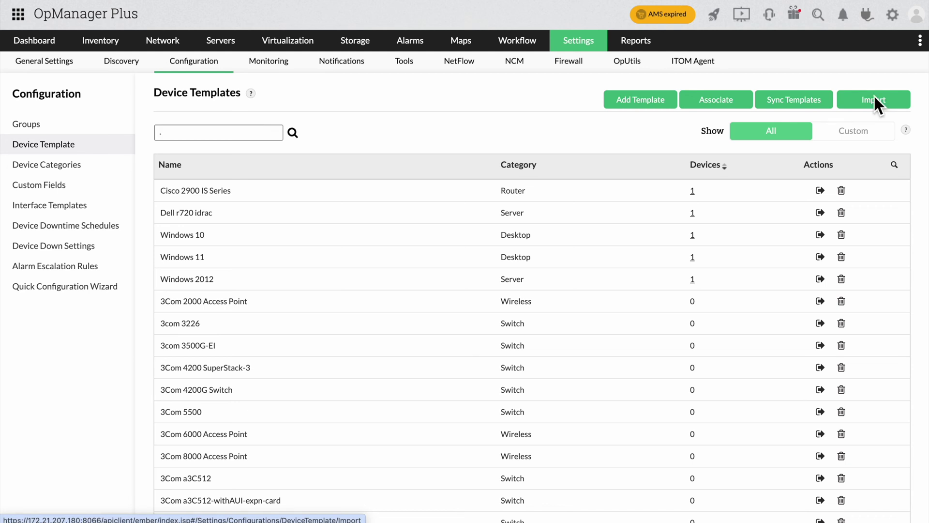
Start a new template named 'Clavister netwall' and add Clavister as a new vendor.
{"action": "left_click", "coordinate": [656, 102]}
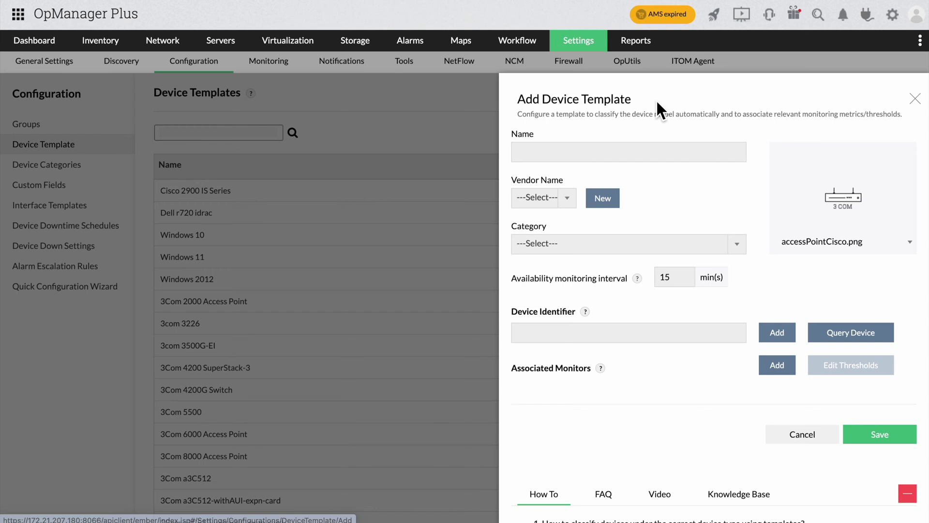
{"action": "left_click", "coordinate": [653, 151]}
{"action": "type", "text": "Clavister netwall"}
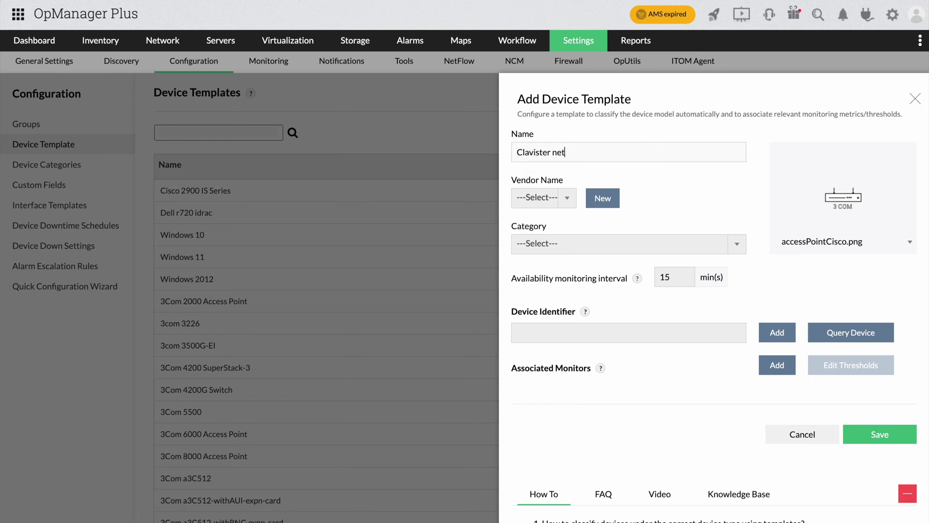
{"action": "left_click", "coordinate": [543, 199]}
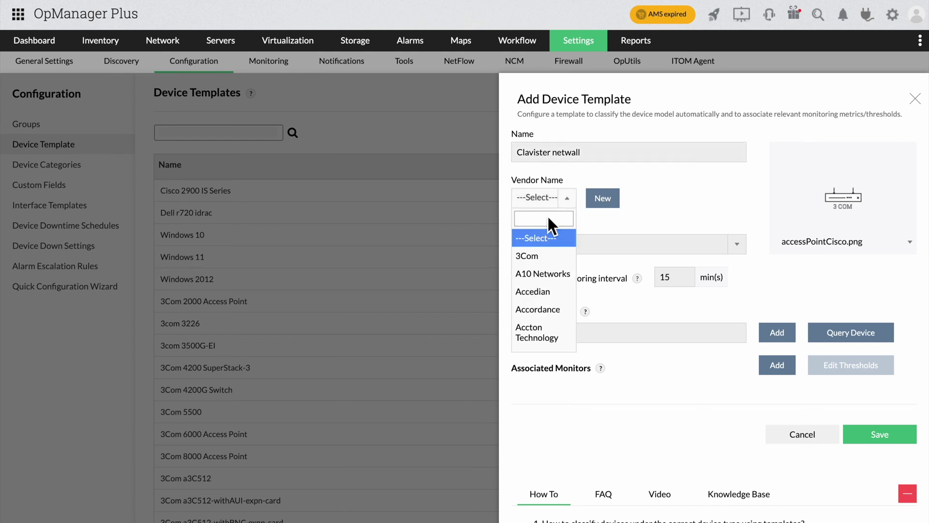
{"action": "scroll", "coordinate": [541, 285], "scroll_direction": "down", "scroll_amount": 1}
{"action": "scroll", "coordinate": [540, 286], "scroll_direction": "down", "scroll_amount": 3}
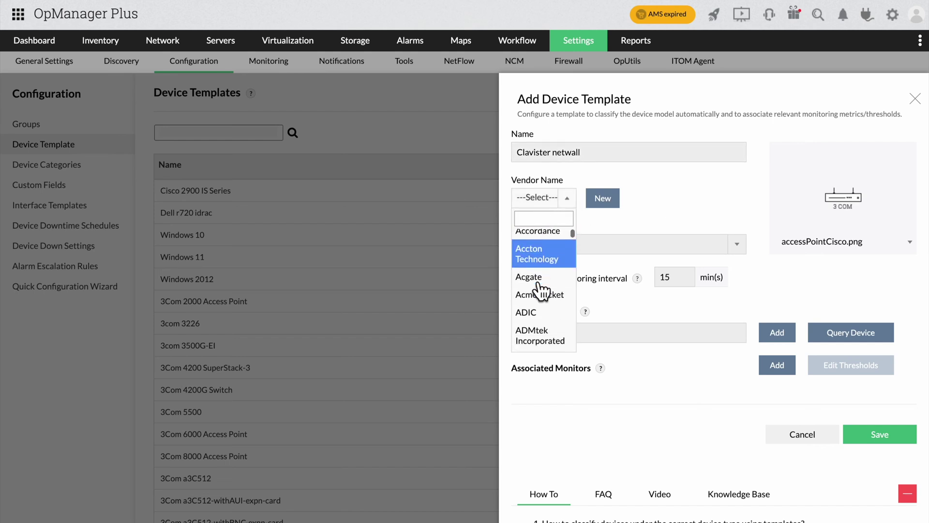
{"action": "left_click", "coordinate": [599, 199]}
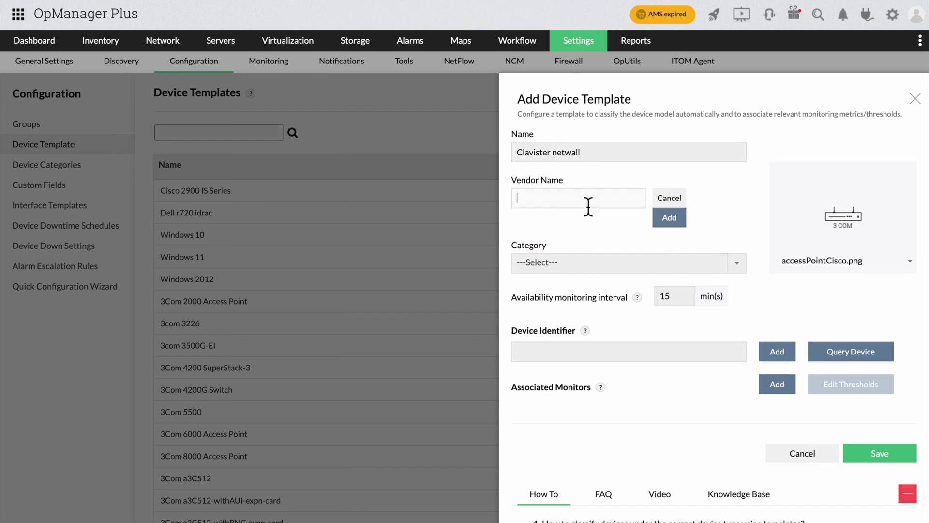
{"action": "type", "text": "Clavister"}
{"action": "left_click", "coordinate": [668, 218]}
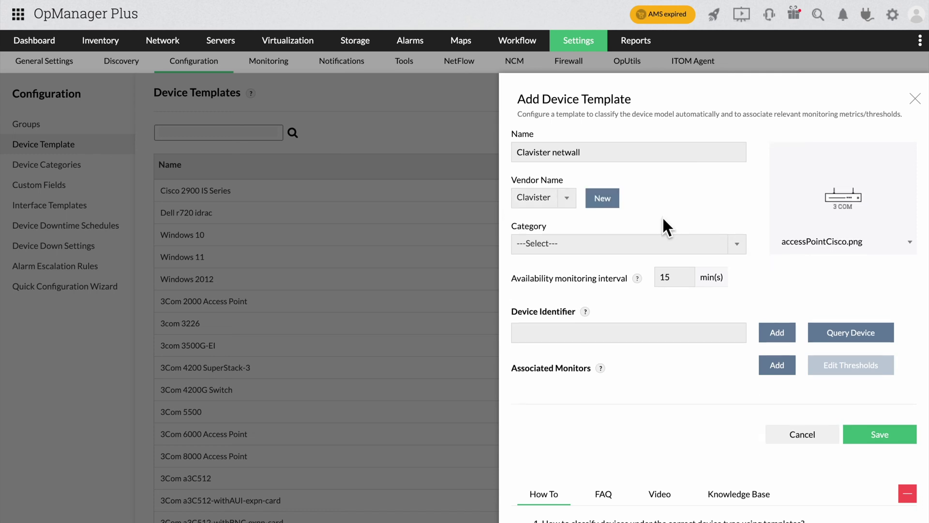
Set the category to Firewall, pick the firewall.png image, and query a device.
{"action": "left_click", "coordinate": [630, 241]}
{"action": "scroll", "coordinate": [595, 347], "scroll_direction": "down", "scroll_amount": 3}
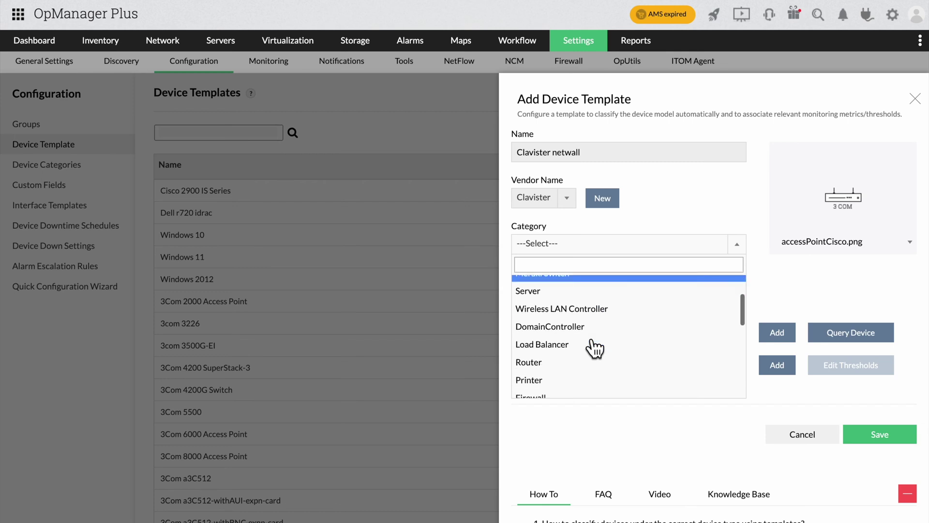
{"action": "left_click", "coordinate": [574, 366]}
{"action": "left_click", "coordinate": [830, 260]}
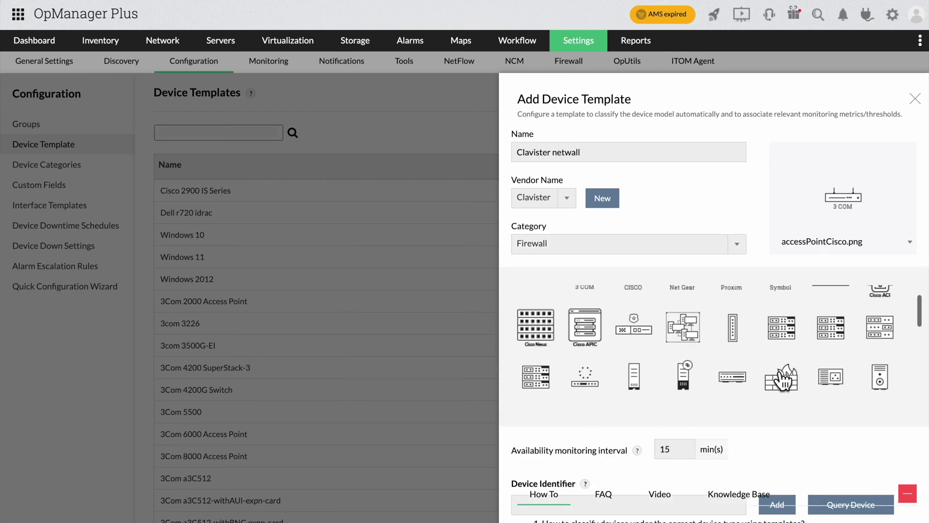
{"action": "left_click", "coordinate": [781, 377]}
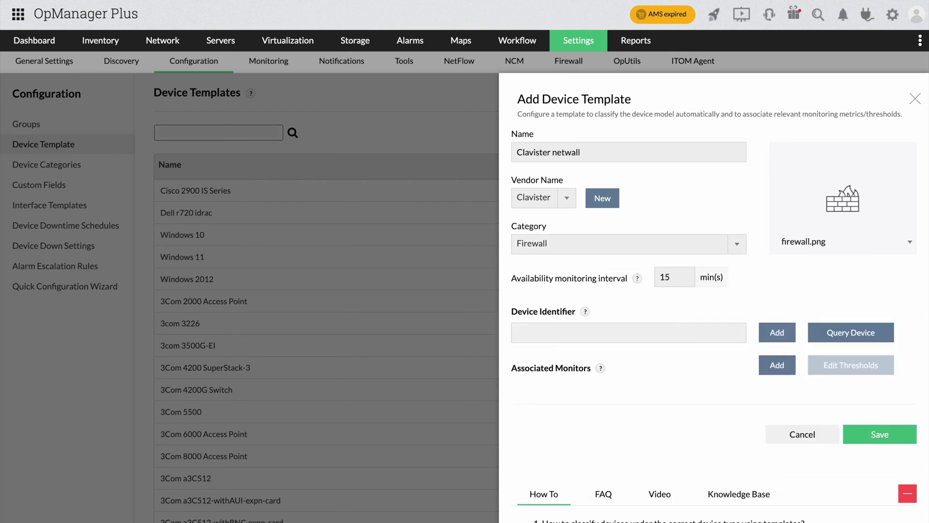
{"action": "left_click", "coordinate": [831, 334]}
Query the Clavister netwall device, then return to the form's Device Identifier field.
{"action": "left_click", "coordinate": [649, 160]}
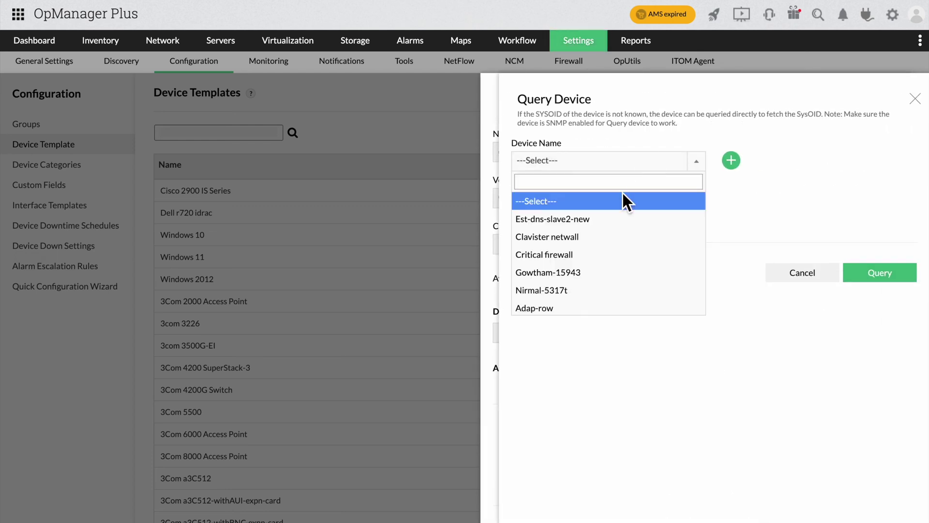
{"action": "left_click", "coordinate": [567, 238]}
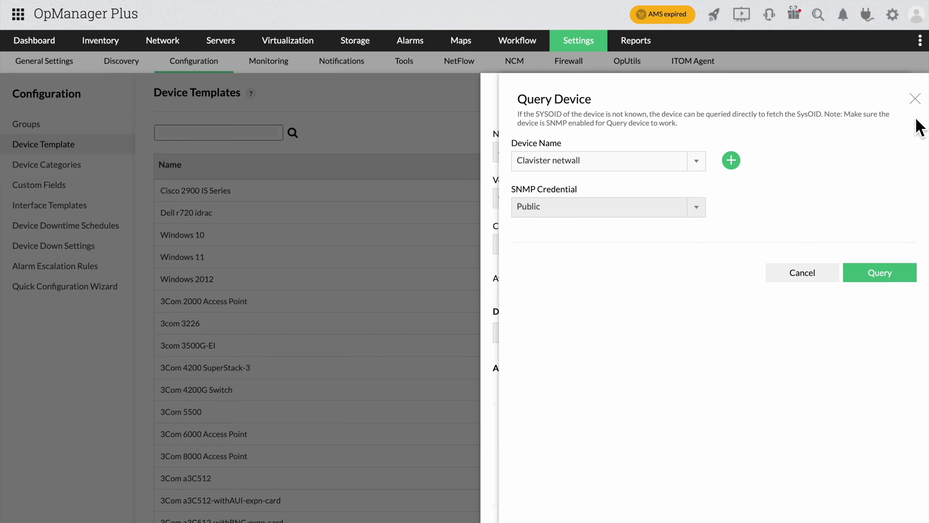
{"action": "left_click", "coordinate": [915, 99]}
{"action": "left_click", "coordinate": [669, 328]}
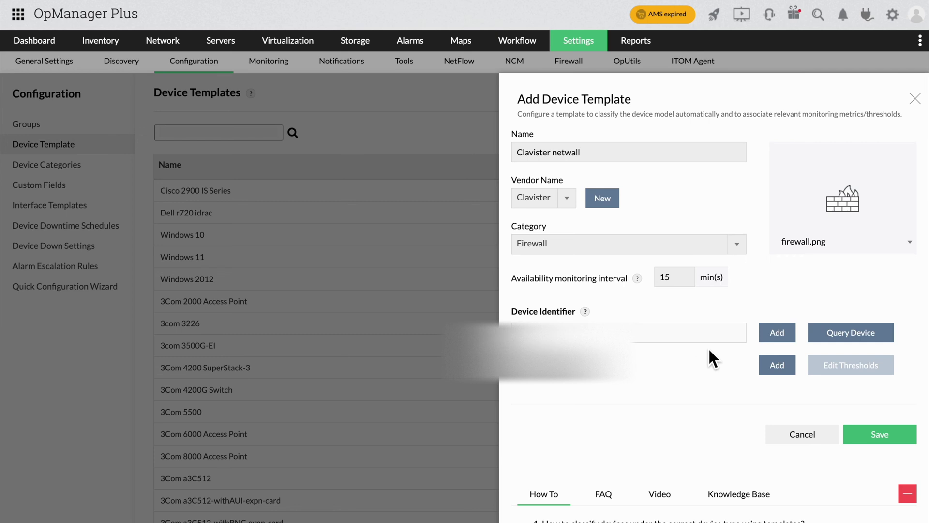
Add the device identifier and tick all general monitors for the template.
{"action": "left_click", "coordinate": [774, 333]}
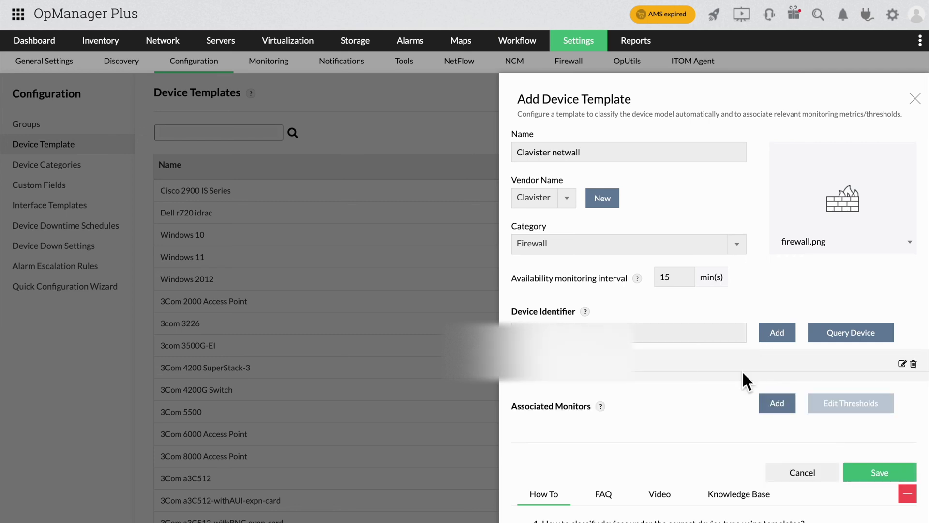
{"action": "left_click", "coordinate": [785, 406]}
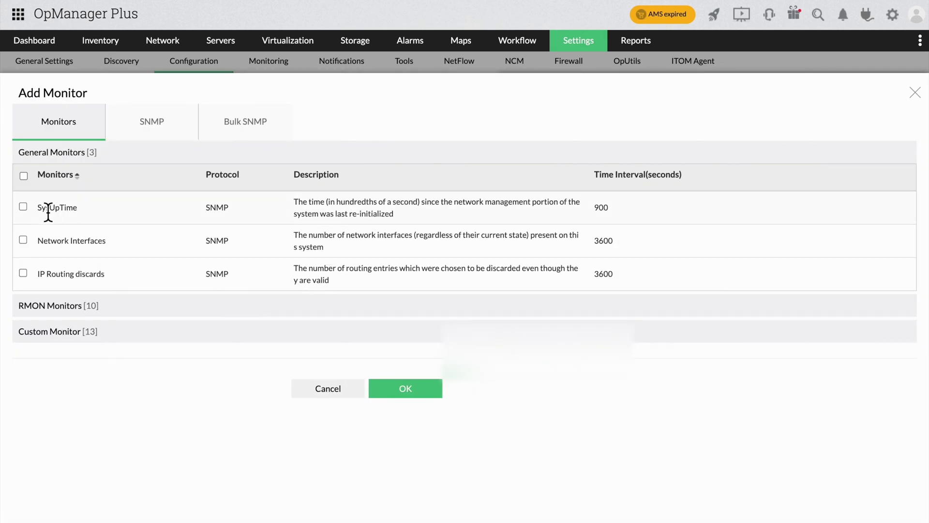
{"action": "left_click", "coordinate": [23, 175]}
Add SNMP monitor 'Clavister CPU load' on OID clvSysCpuLoad and save the template.
{"action": "left_click", "coordinate": [152, 121]}
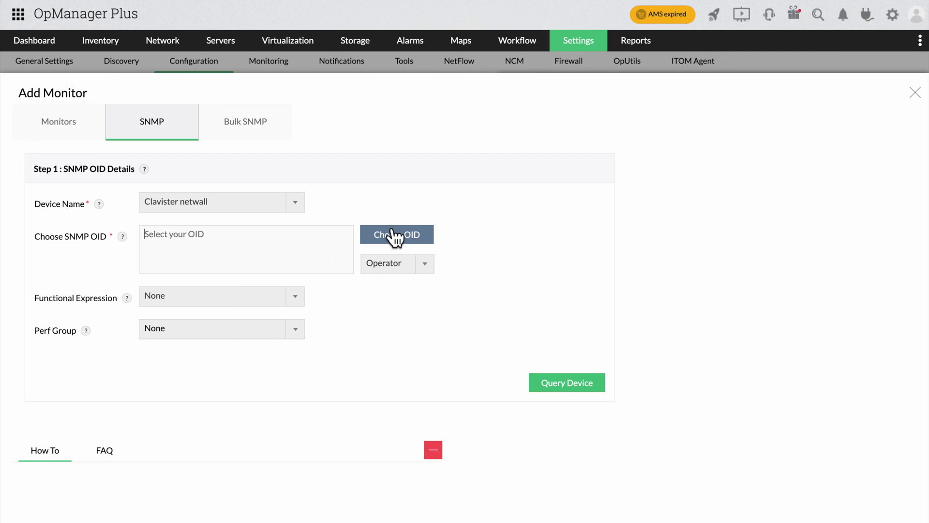
{"action": "left_click", "coordinate": [397, 234]}
{"action": "type", "text": "Cl"}
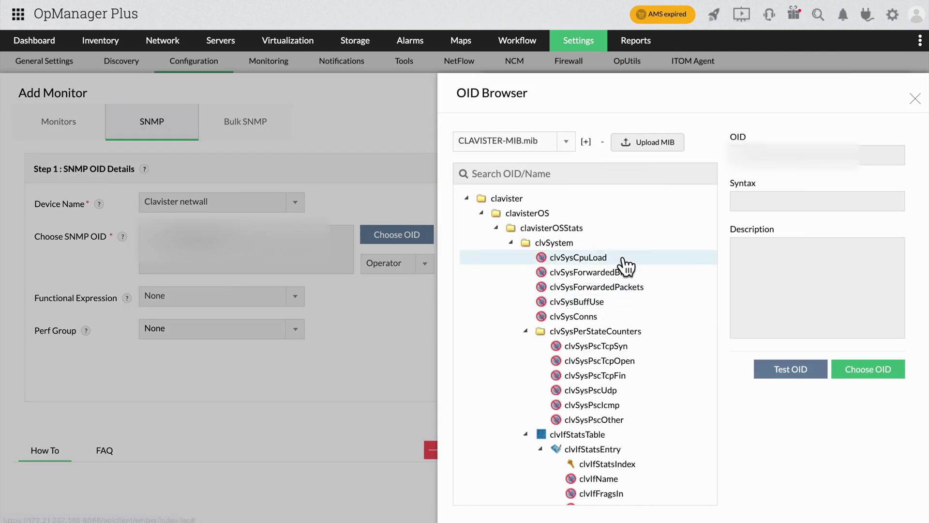
{"action": "left_click", "coordinate": [866, 368]}
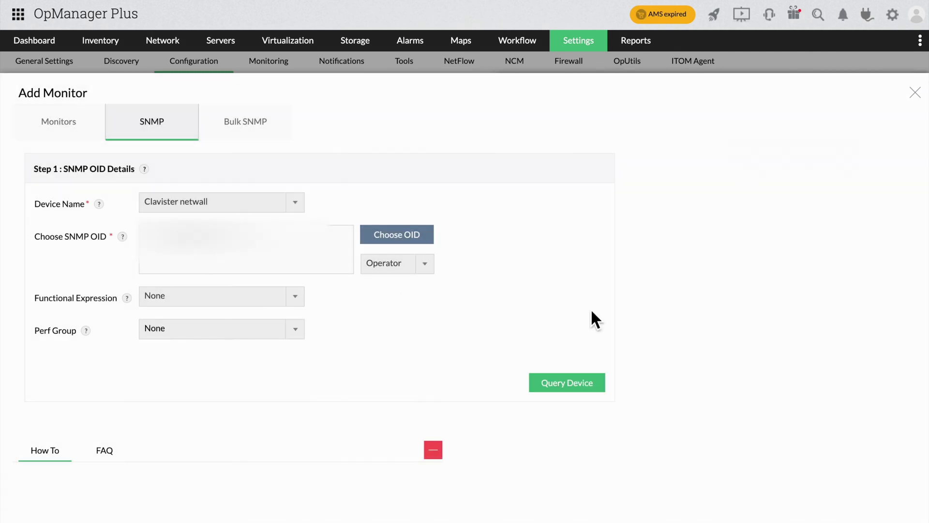
{"action": "left_click", "coordinate": [564, 384]}
{"action": "left_click", "coordinate": [125, 221]}
{"action": "type", "text": "Clavister CPU"}
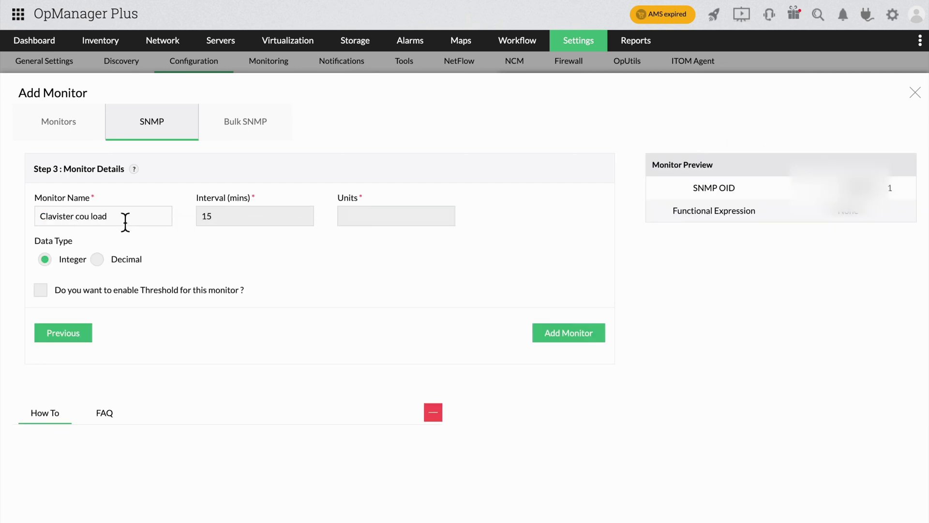
{"action": "type", "text": "load"}
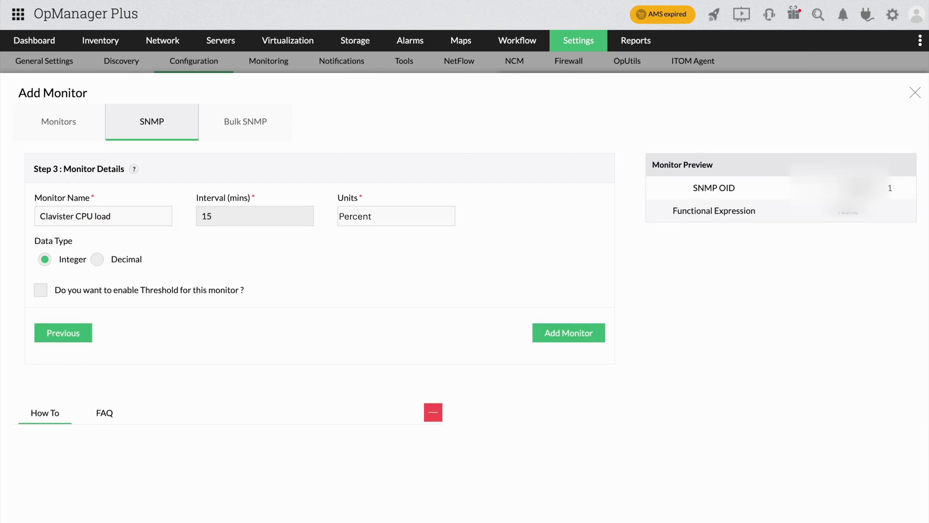
{"action": "left_click", "coordinate": [568, 333]}
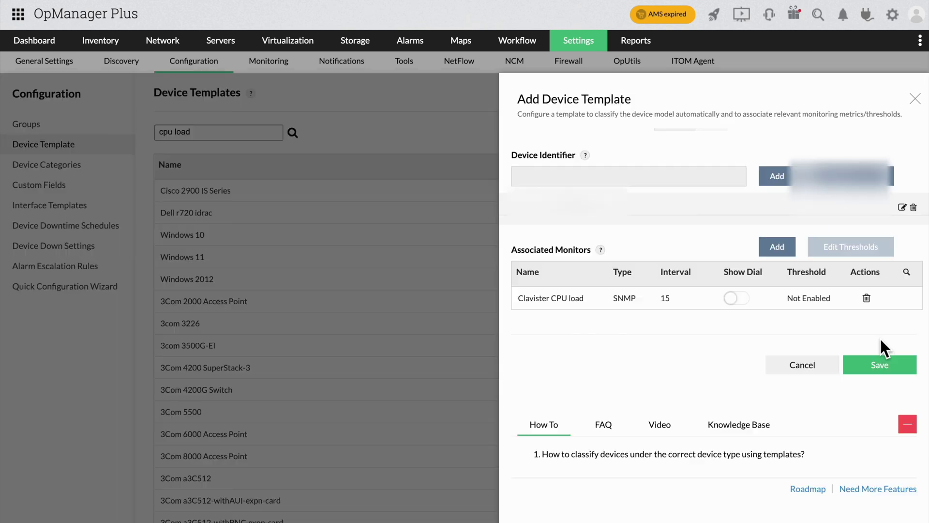
{"action": "left_click", "coordinate": [880, 366]}
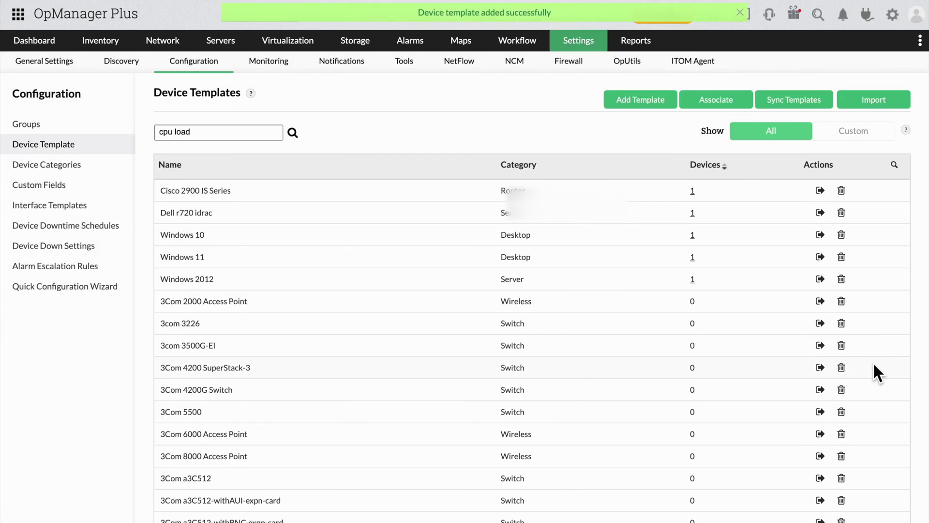
Filter the template list to Custom and bring up the Import Template form.
{"action": "left_click", "coordinate": [840, 143]}
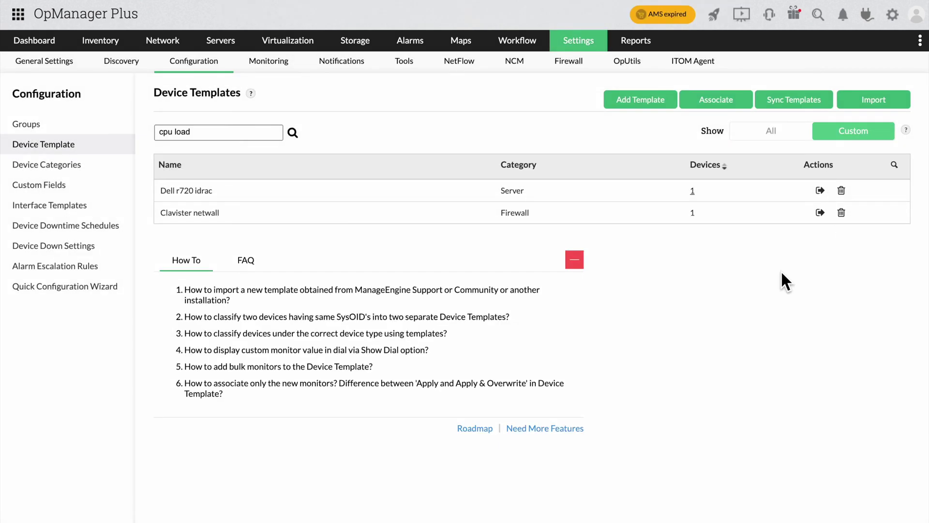
{"action": "left_click", "coordinate": [852, 108]}
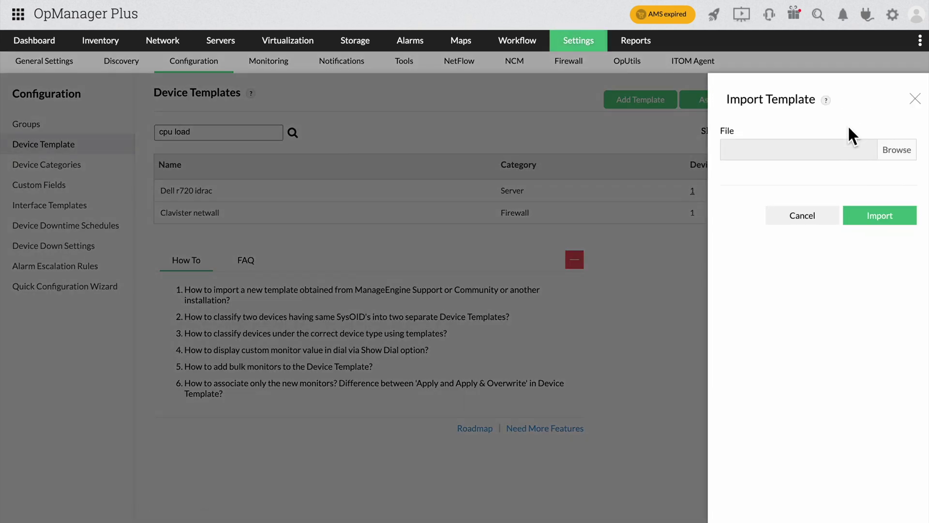
Import the NetgearM4300-96X.xml template file.
{"action": "left_click", "coordinate": [897, 150]}
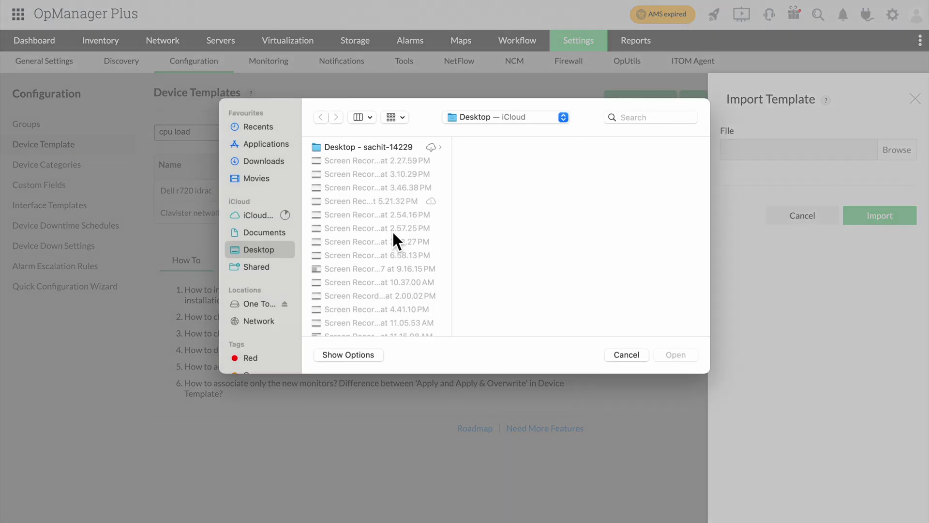
{"action": "left_click", "coordinate": [495, 150]}
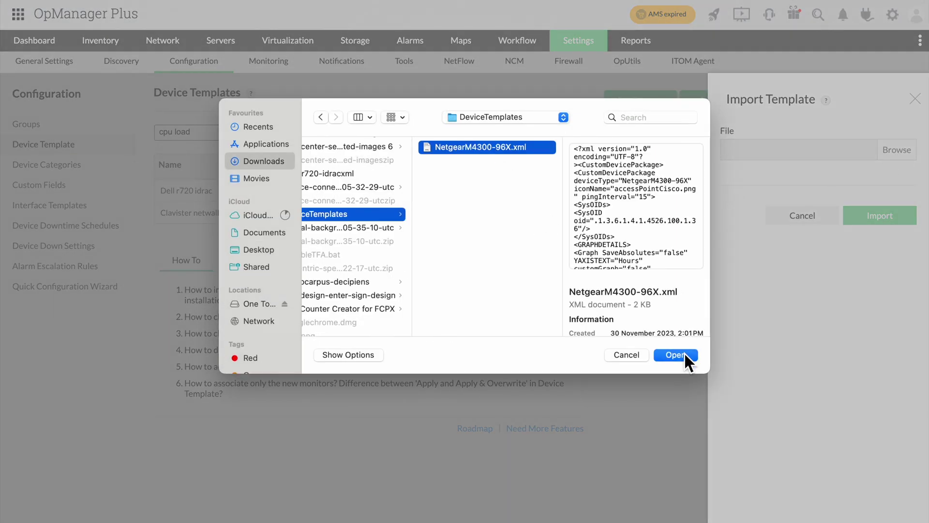
{"action": "left_click", "coordinate": [685, 353]}
{"action": "left_click", "coordinate": [864, 218]}
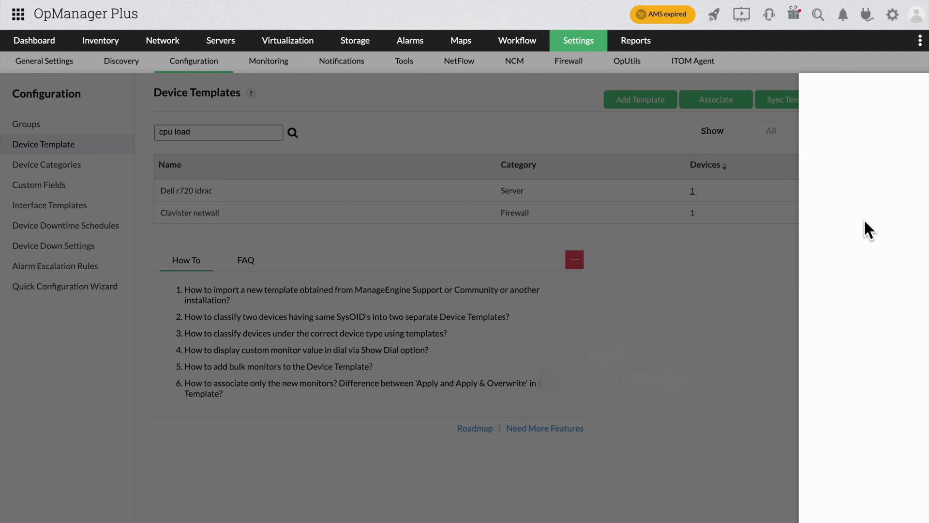
Show dials for SysUpTime, CPU Utilization, Memory Utilization and Free Memory, save, then filter Custom.
{"action": "scroll", "coordinate": [775, 242], "scroll_direction": "down", "scroll_amount": 3}
{"action": "left_click", "coordinate": [732, 237]}
{"action": "left_click", "coordinate": [734, 260]}
{"action": "left_click", "coordinate": [736, 282]}
{"action": "left_click", "coordinate": [738, 305]}
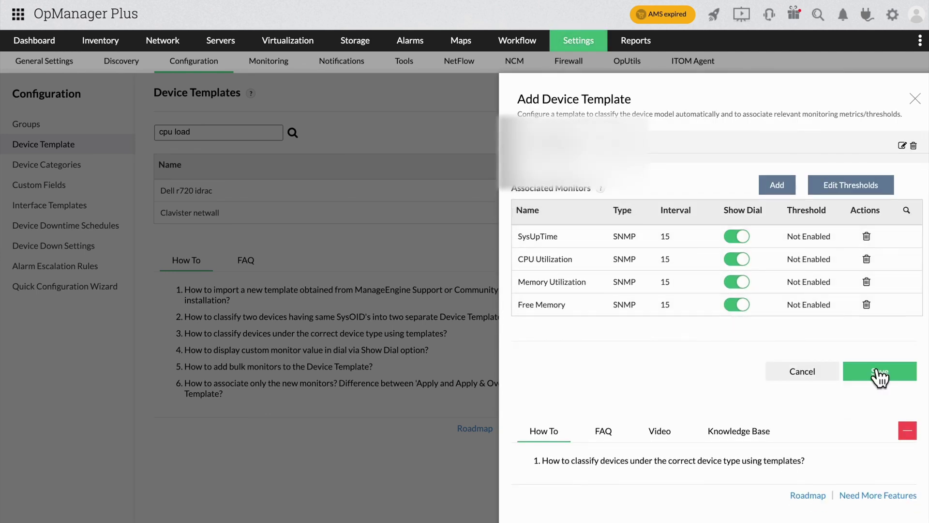
{"action": "left_click", "coordinate": [880, 372]}
{"action": "left_click", "coordinate": [829, 136]}
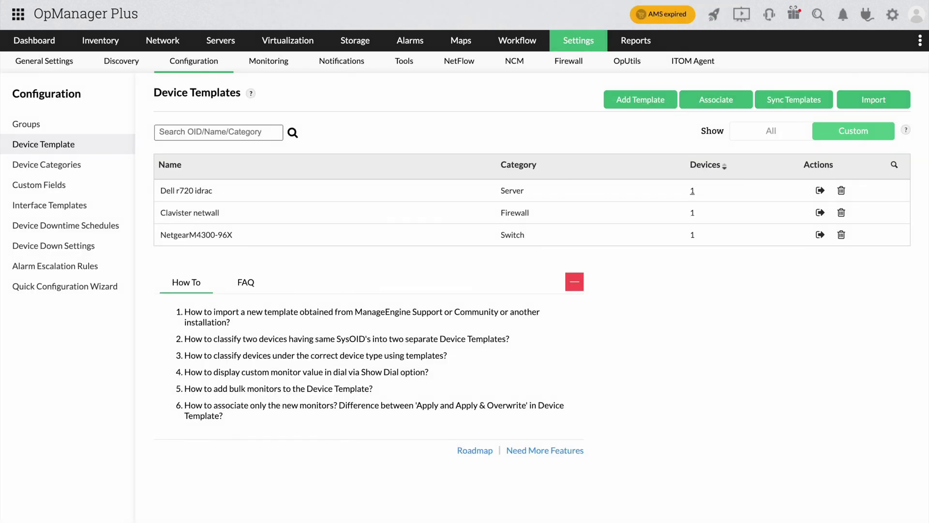